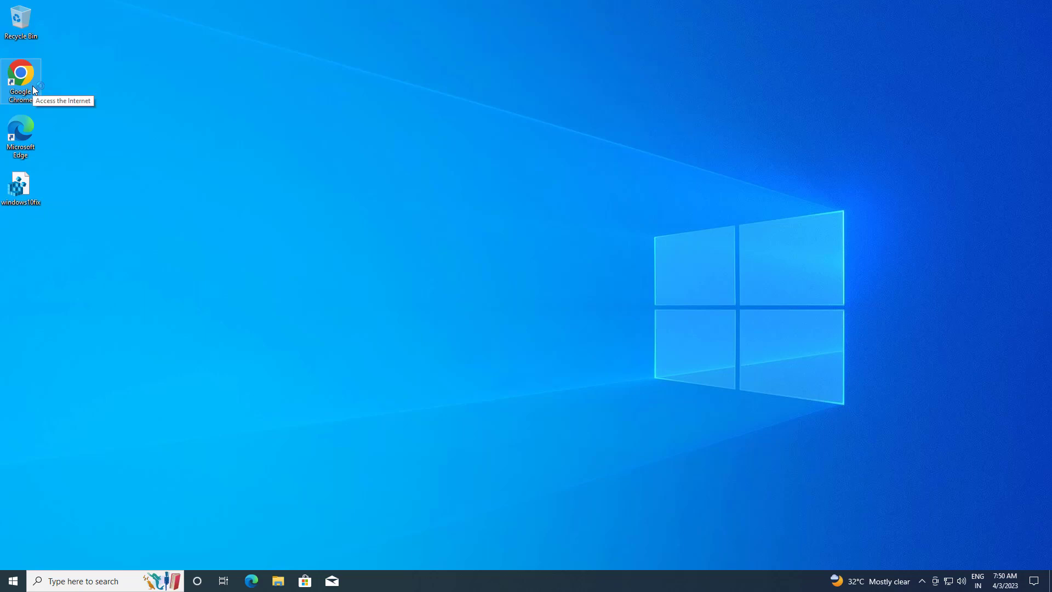
- Launch Chrome and load google.com, putting focus in the search box
double_click(32, 86)
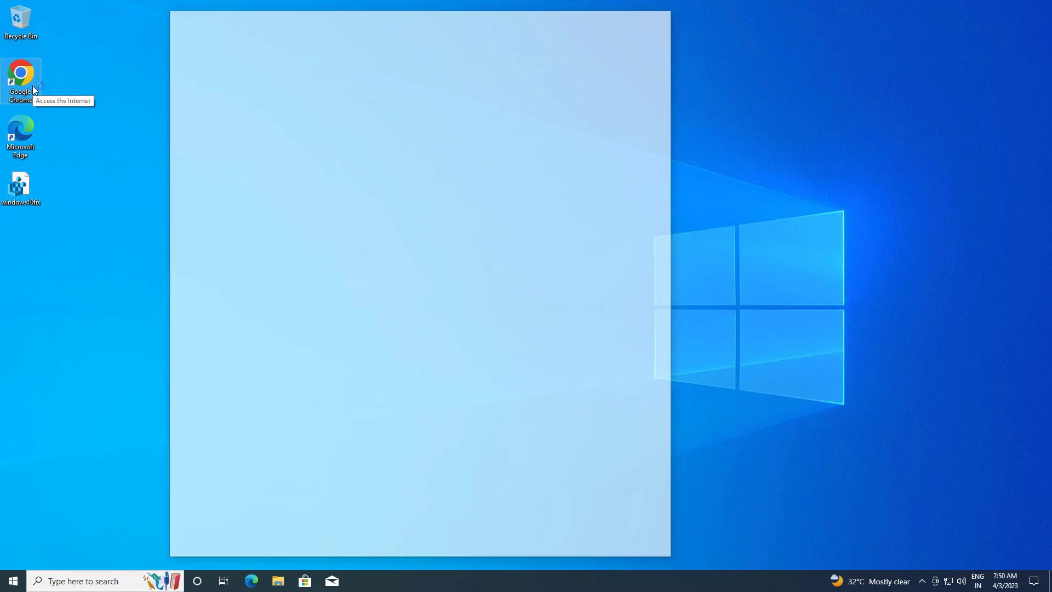
type("g")
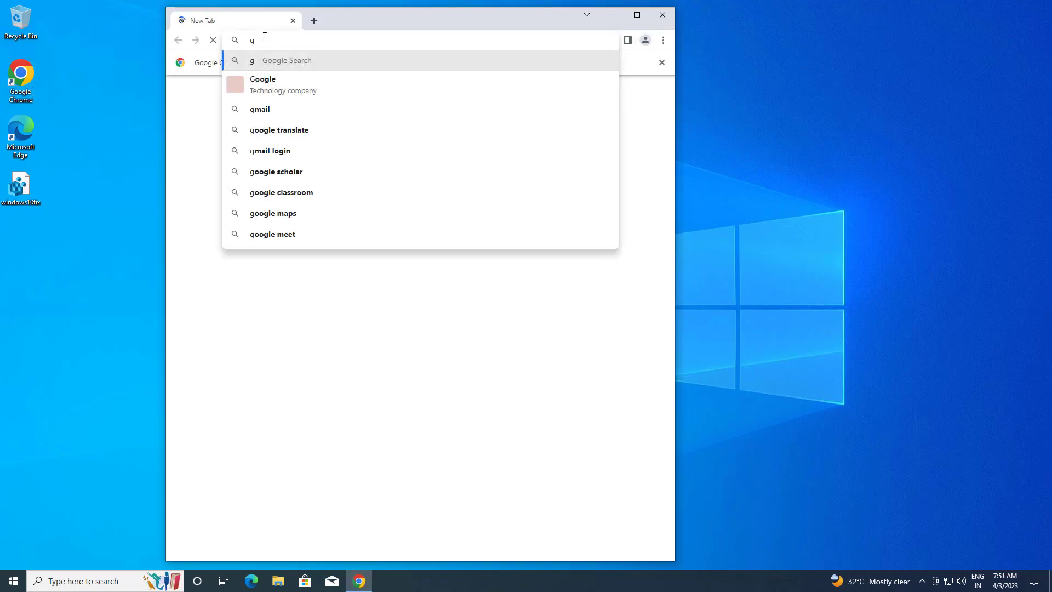
type("oo")
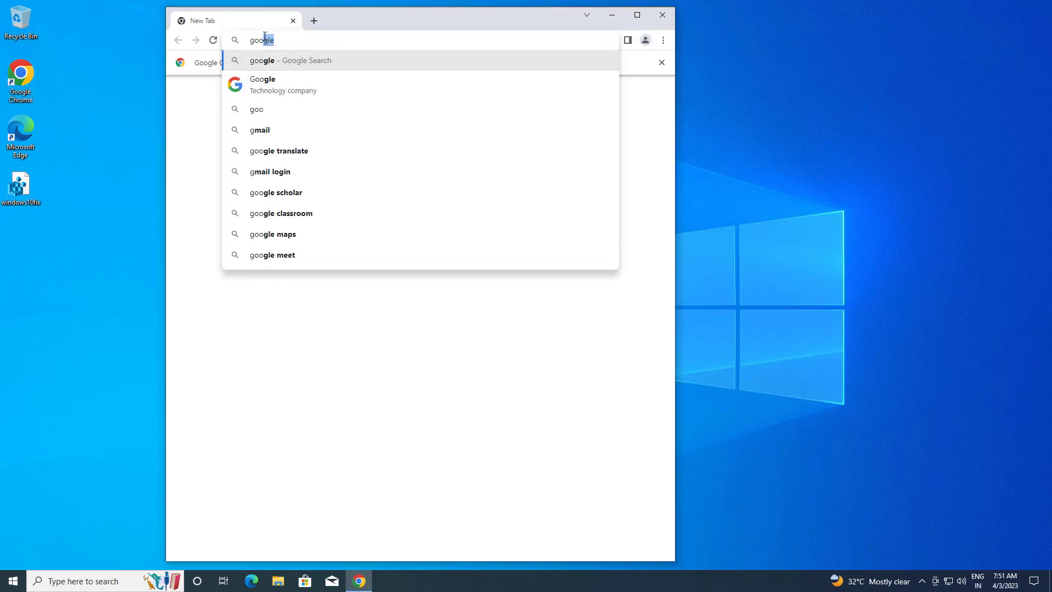
type("g")
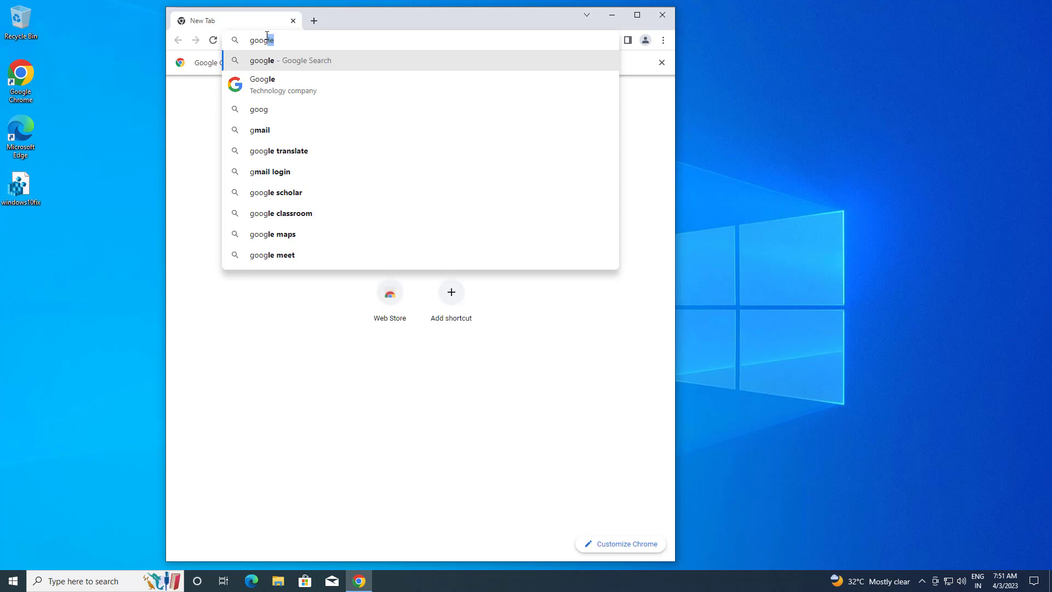
type("le.com")
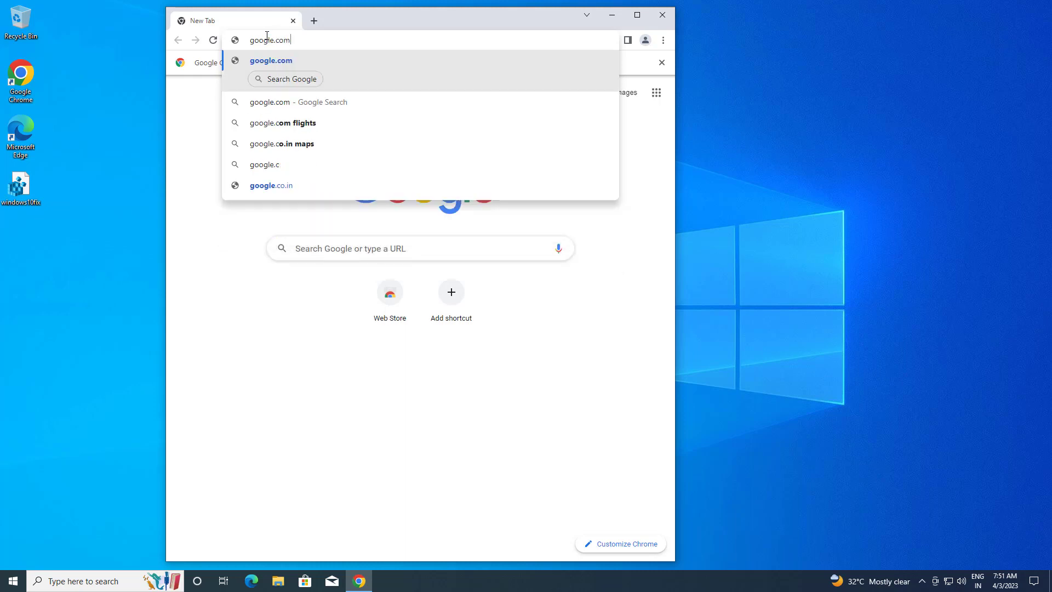
key("Return")
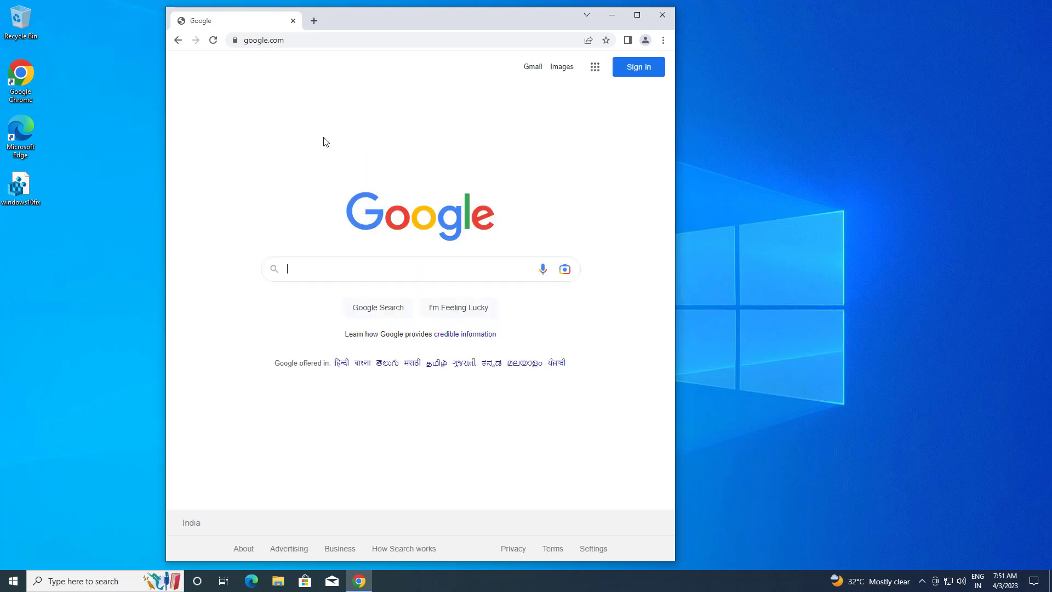
left_click(345, 272)
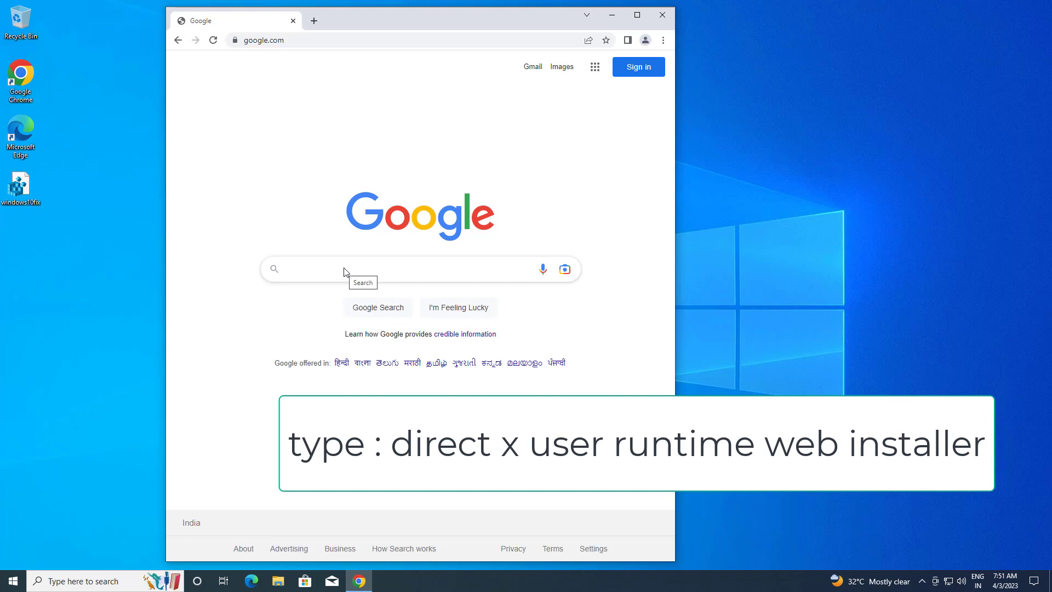
- Search Google for 'directx end runtime web'
type("directx end runtime web")
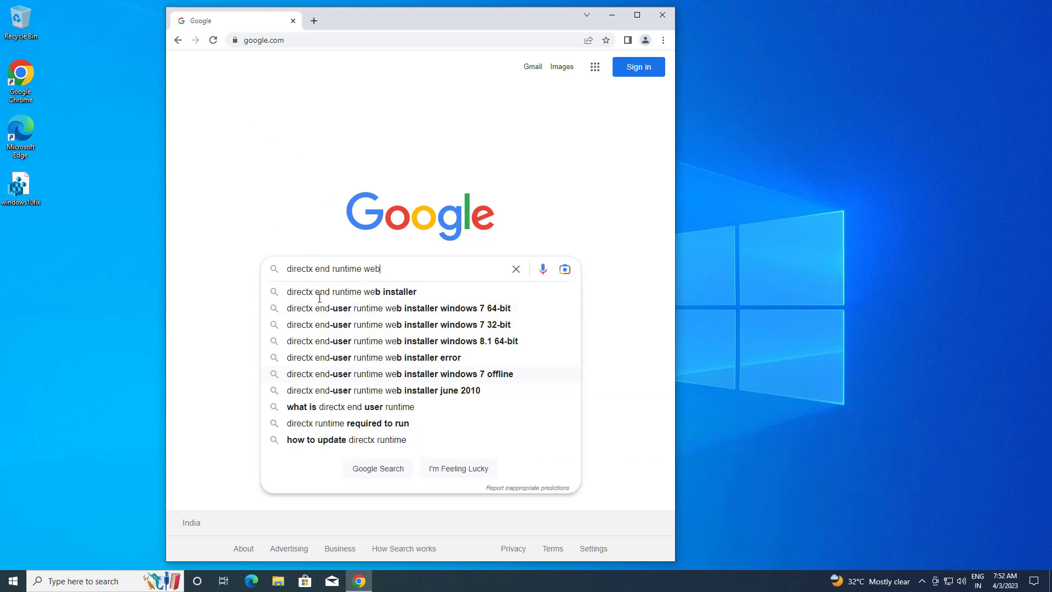
key("Return")
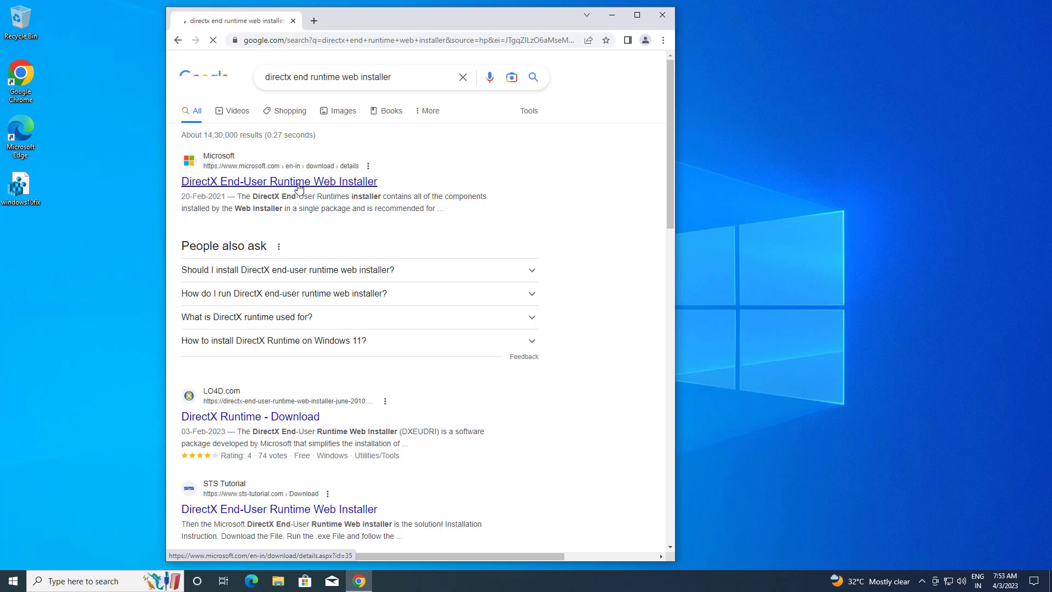
- Open Microsoft's DirectX End-User Runtime Web Installer page and start downloading dxwebsetup.exe
left_click(299, 182)
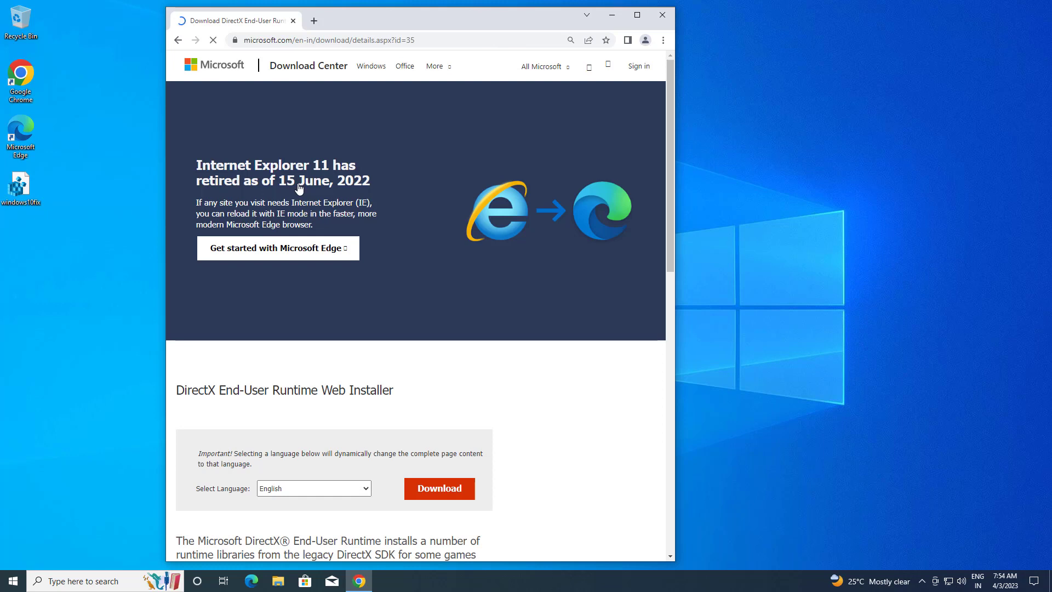
left_click(450, 490)
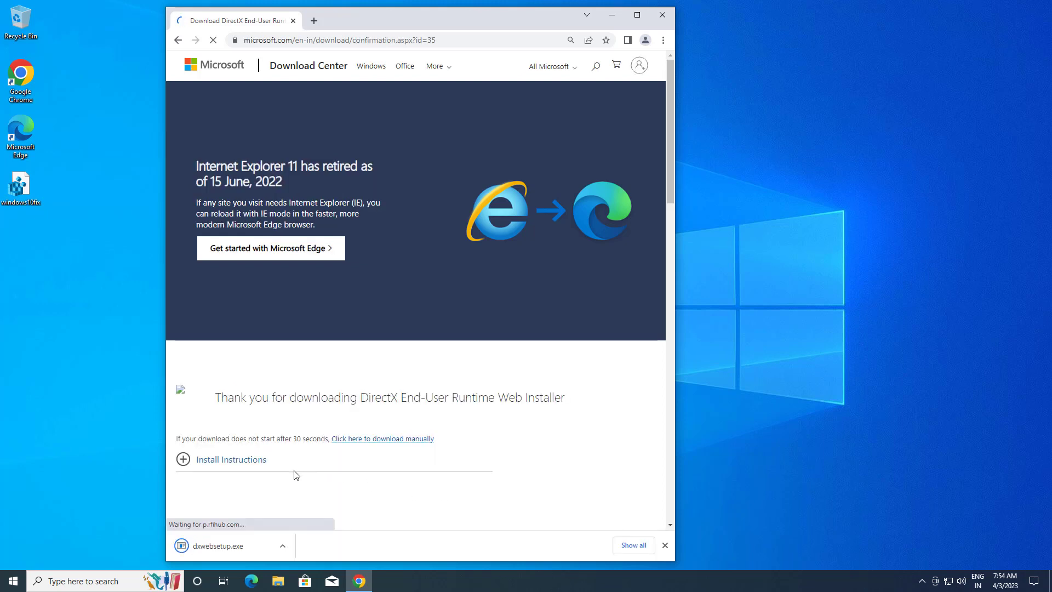
- Run dxwebsetup.exe, approve the UAC prompt for Microsoft DirectX, and minimize Chrome
left_click(198, 554)
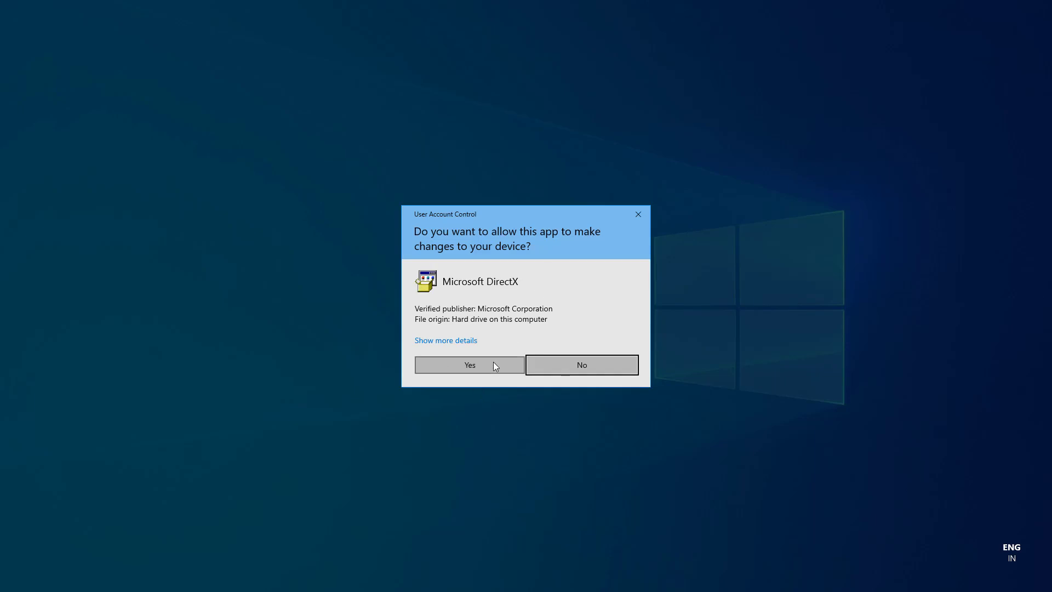
left_click(454, 363)
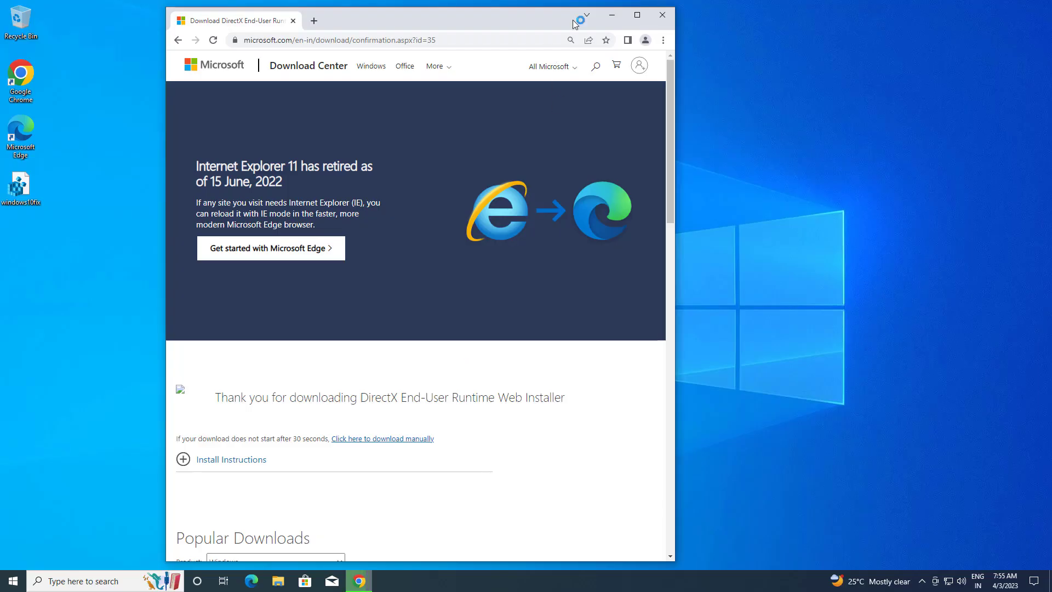
left_click(613, 16)
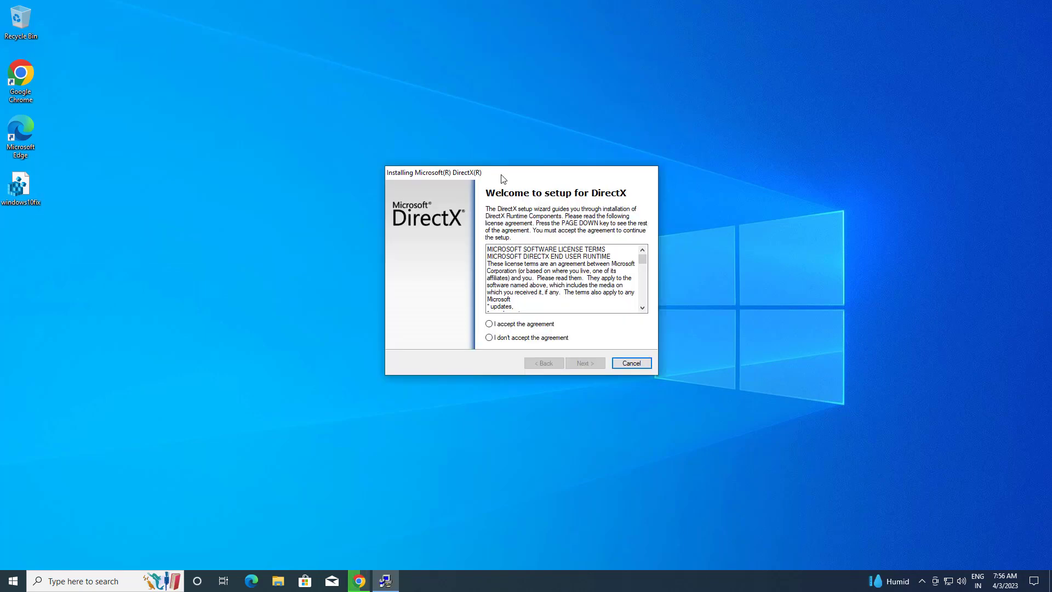
- Accept the DirectX license and decline the Bing Bar to reach the 93.3 MB component list
left_click(489, 325)
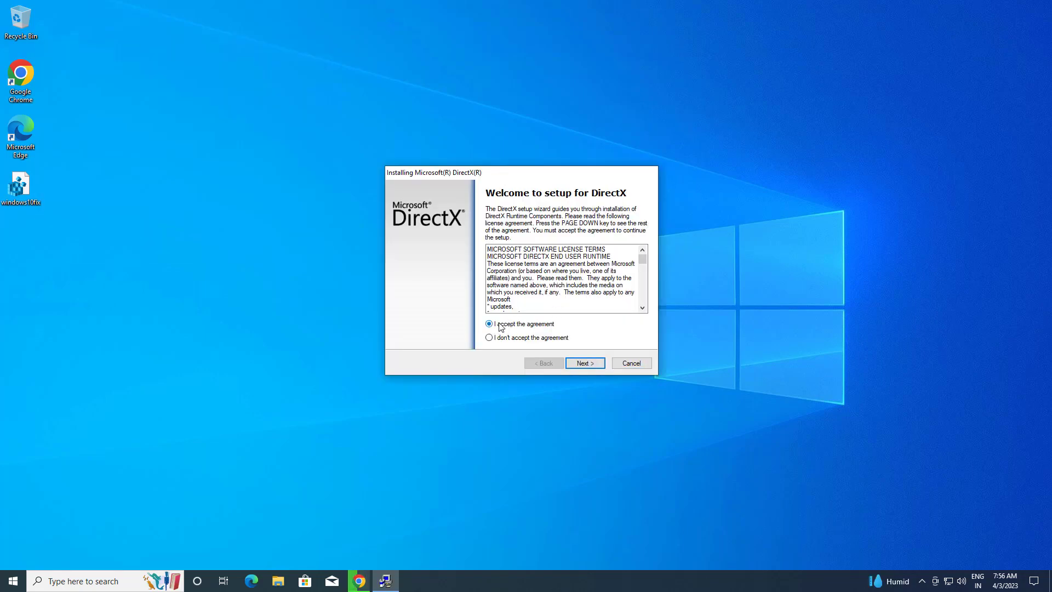
left_click(585, 364)
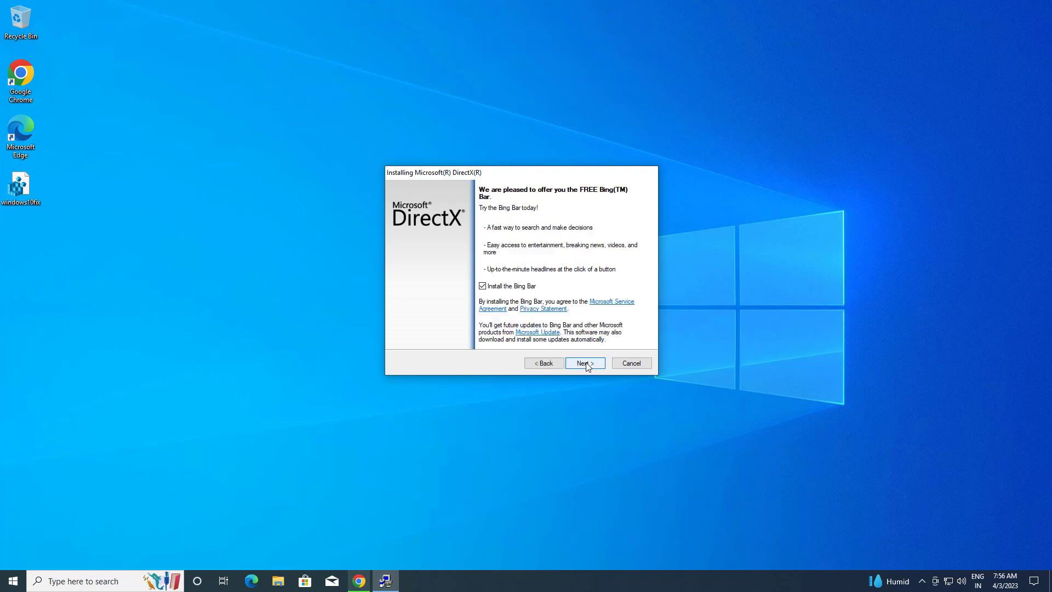
left_click(482, 286)
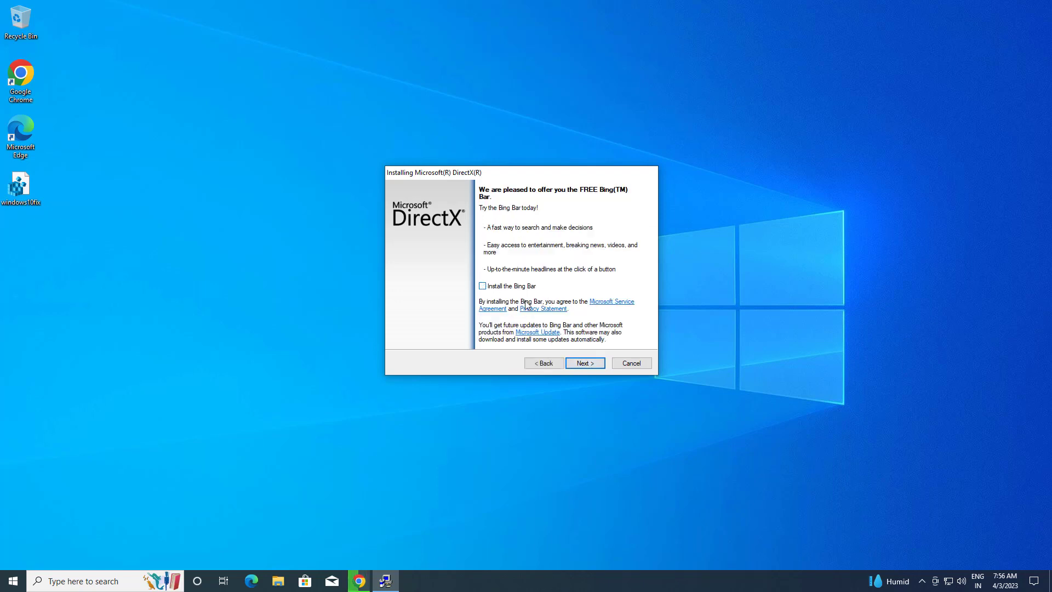
left_click(584, 364)
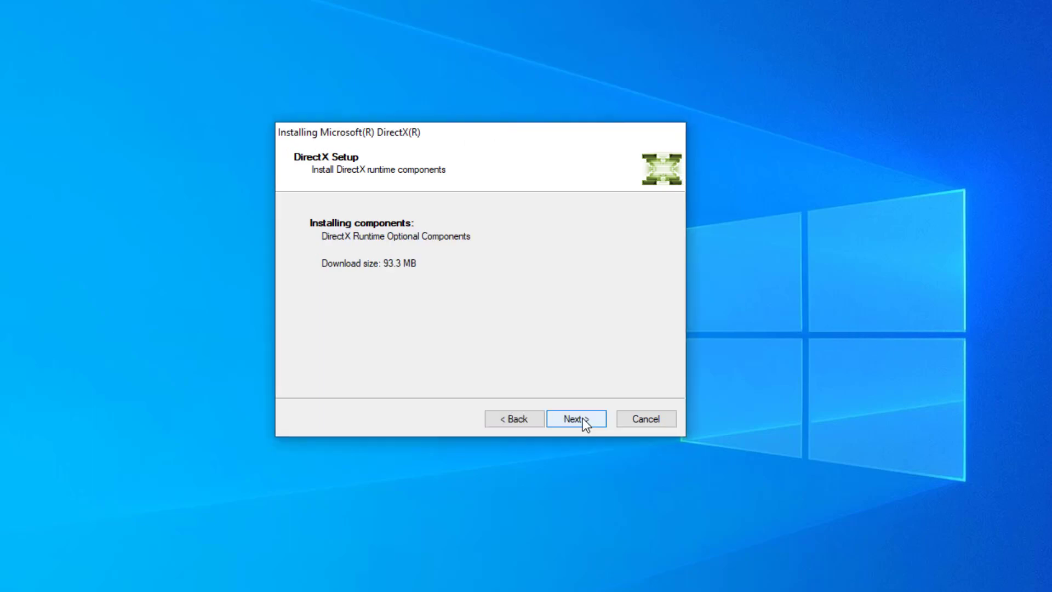
- Start the DirectX component install, then close the canceled Installation End dialog
left_click(583, 419)
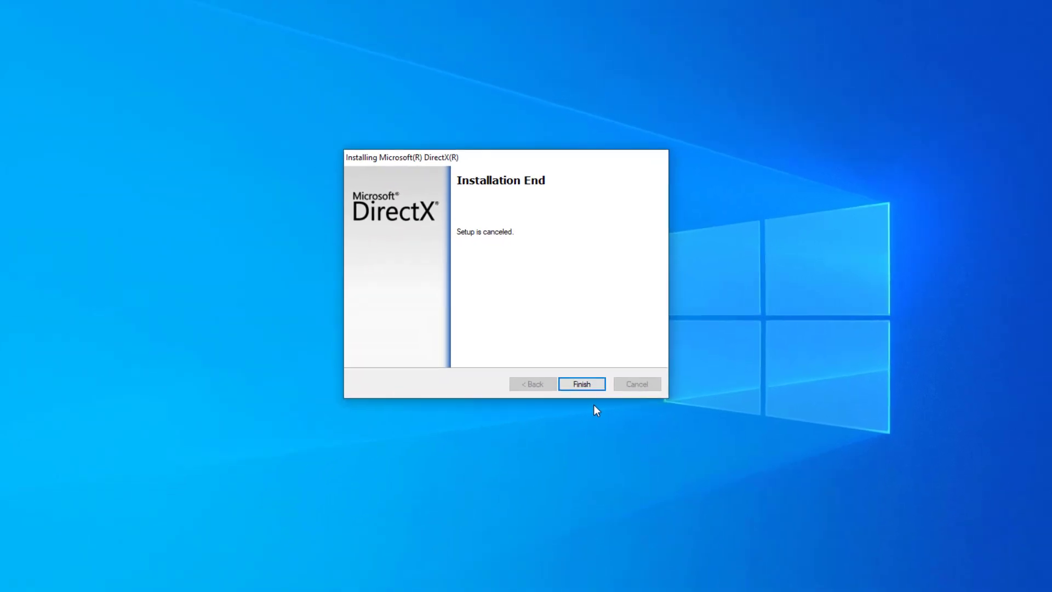
left_click(576, 419)
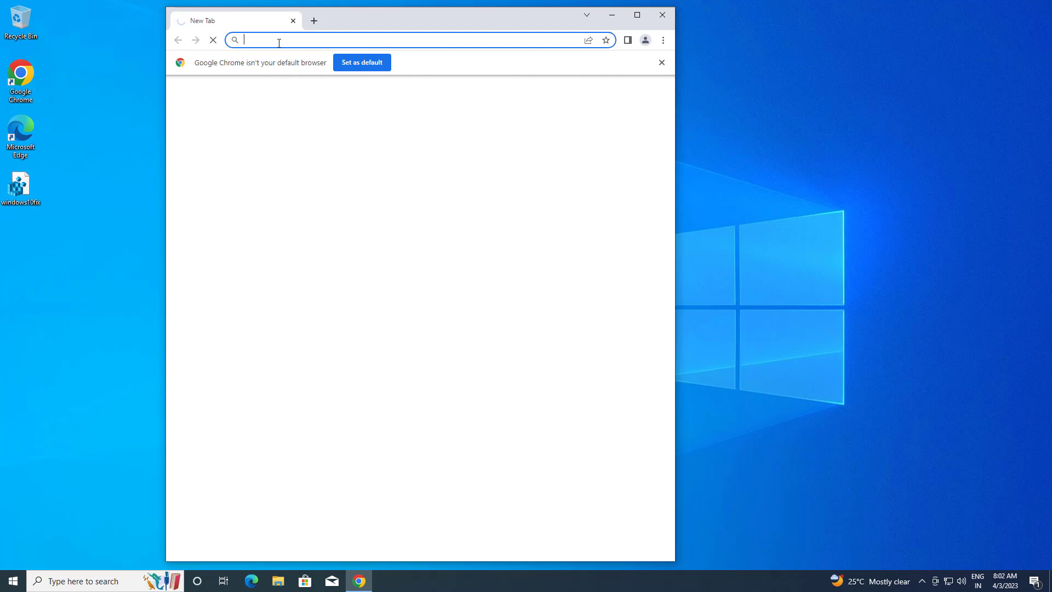
- Return to google.com via the address bar autocomplete and focus the search box
type("d")
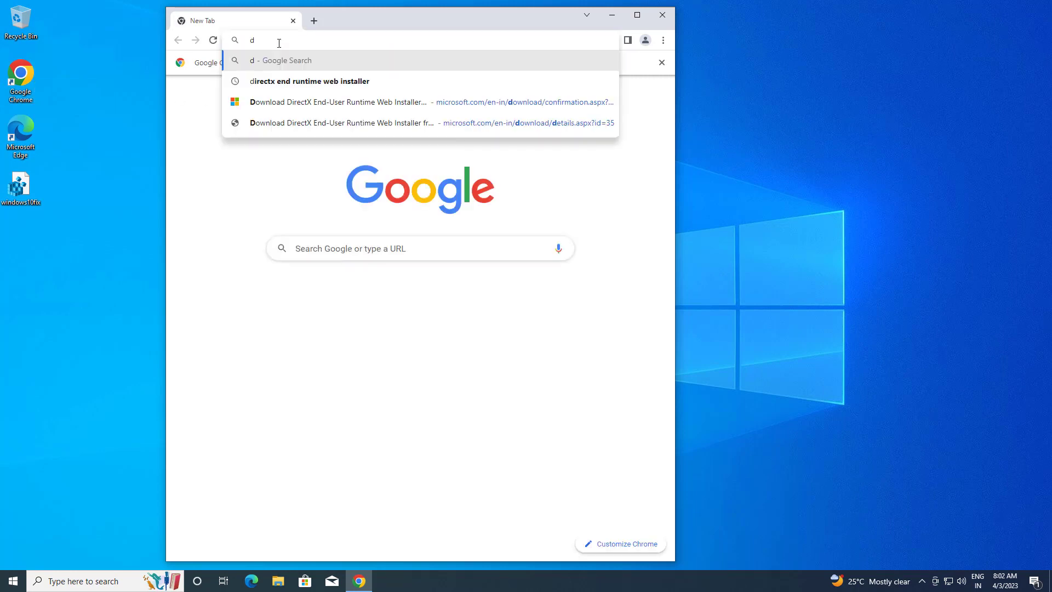
key("BackSpace")
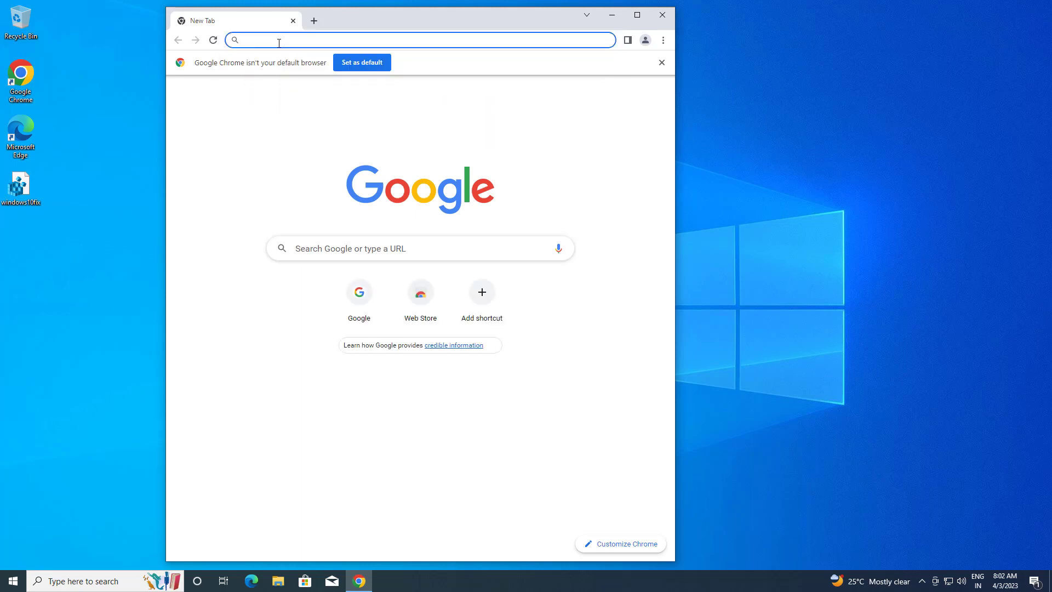
type("google.com")
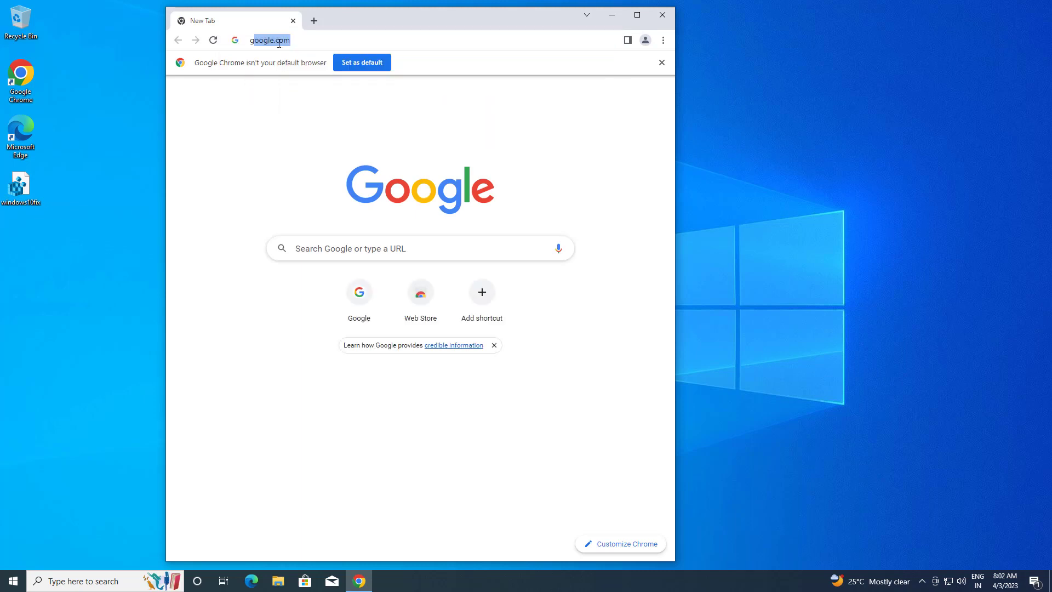
key("Return")
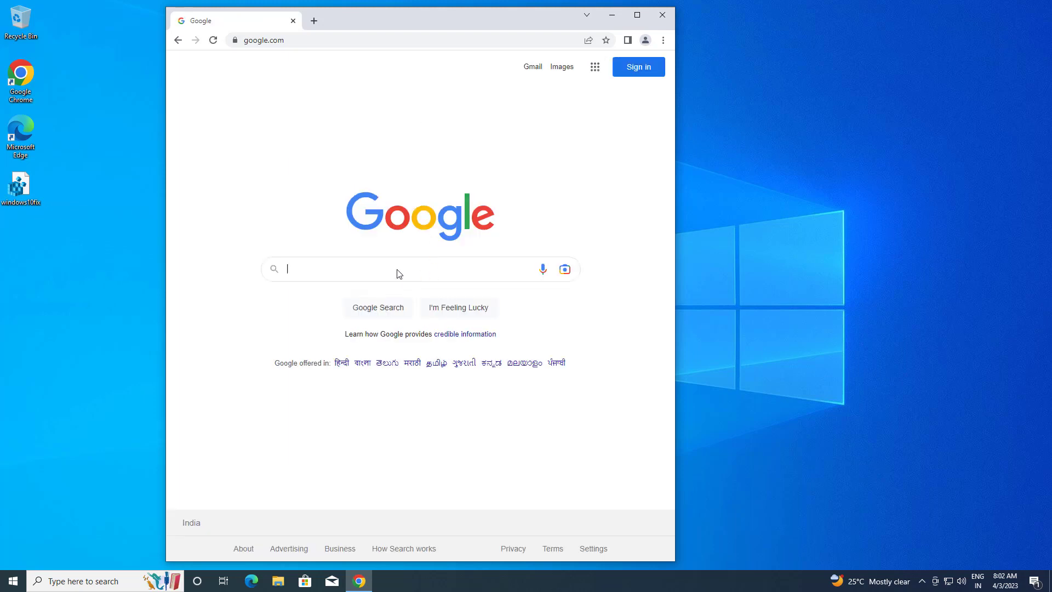
left_click(398, 269)
- Search Google for '.net framework' from the suggestions and look over the results
type(".net")
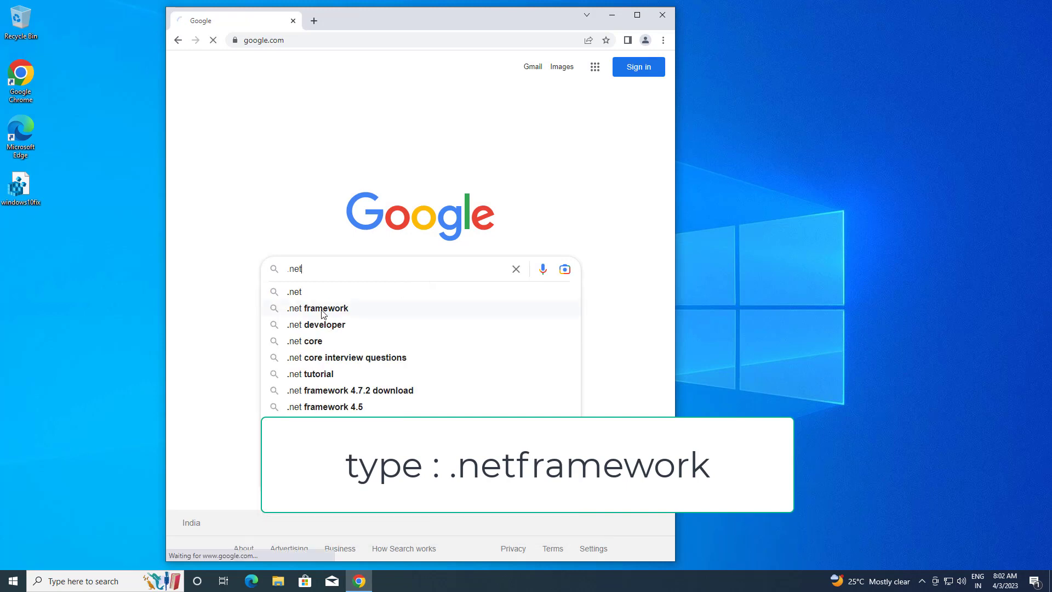
left_click(324, 308)
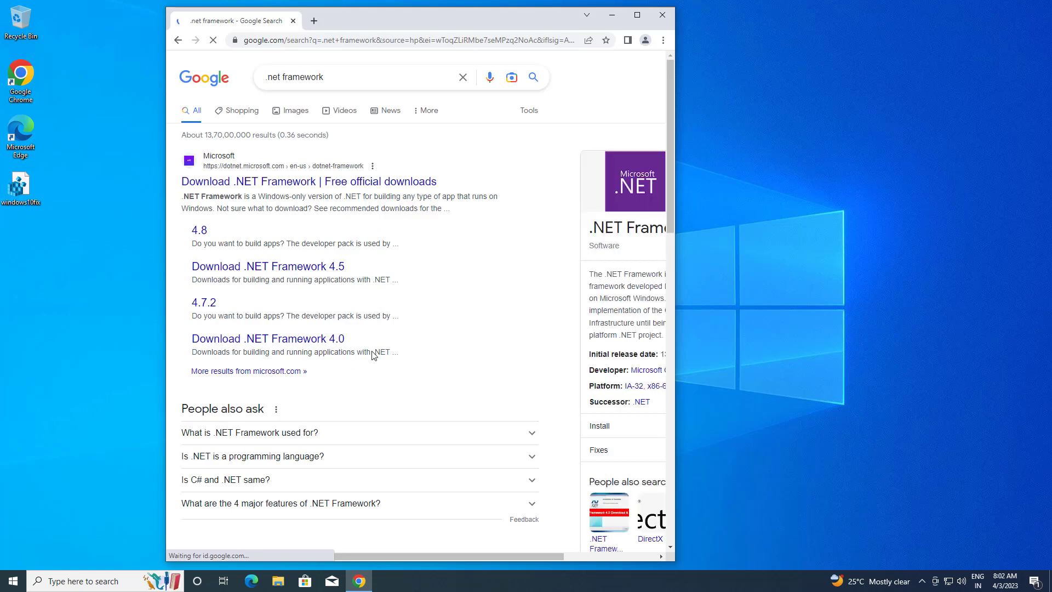
scroll(372, 354, "down", 5)
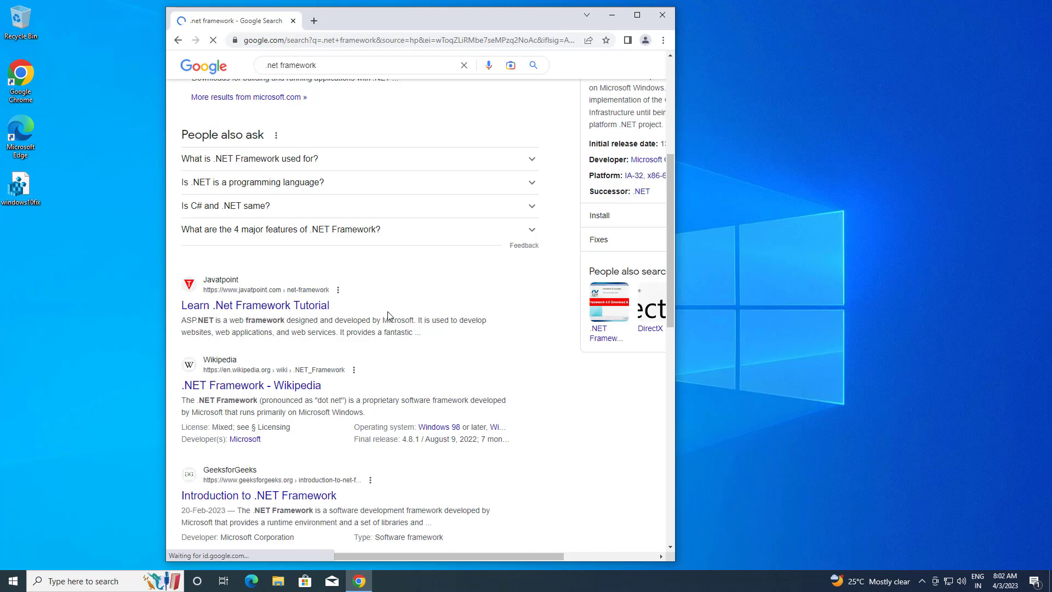
scroll(392, 317, "up", 5)
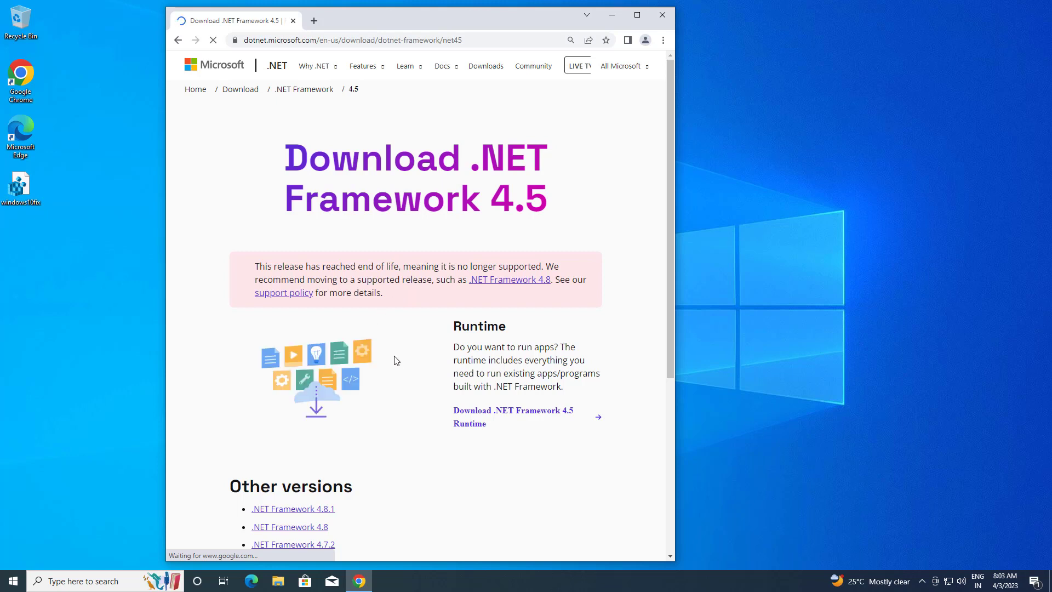
- Download the .NET Framework 4.8.1 Developer Pack offline installer and open it
scroll(396, 360, "down", 2)
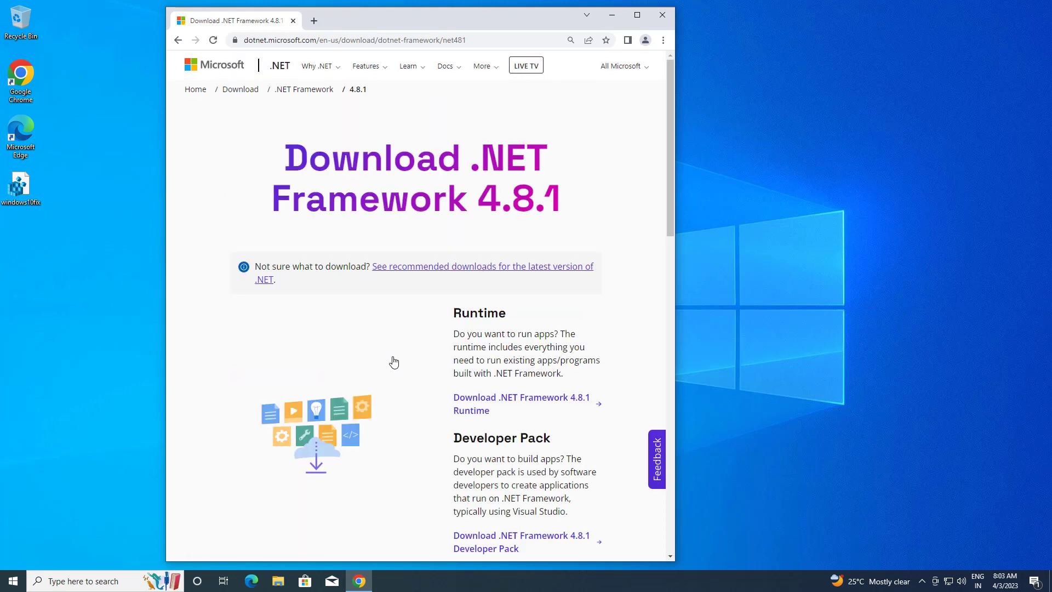
scroll(394, 360, "down", 4)
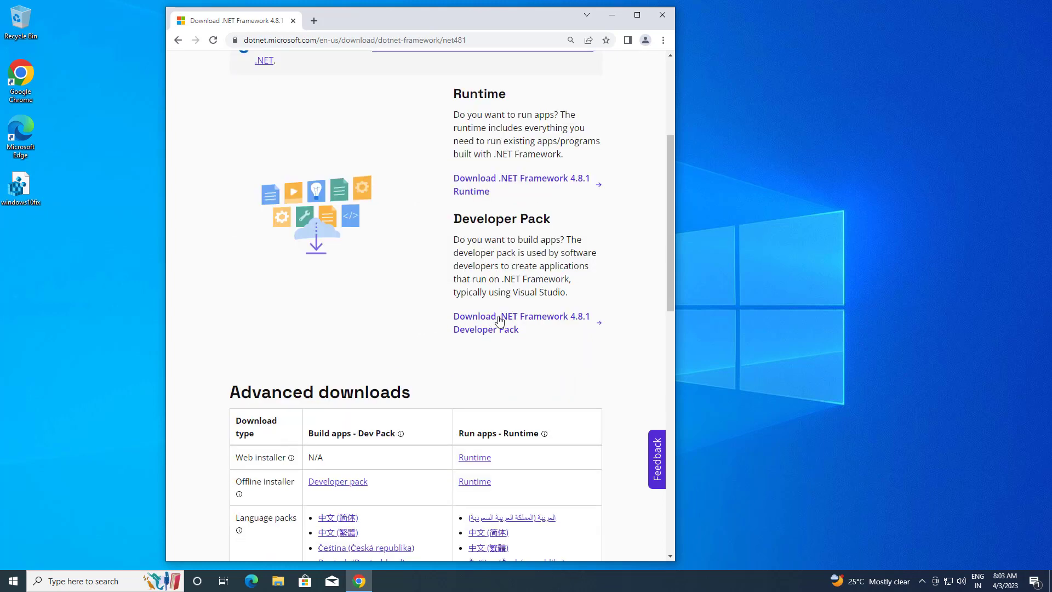
left_click(523, 322)
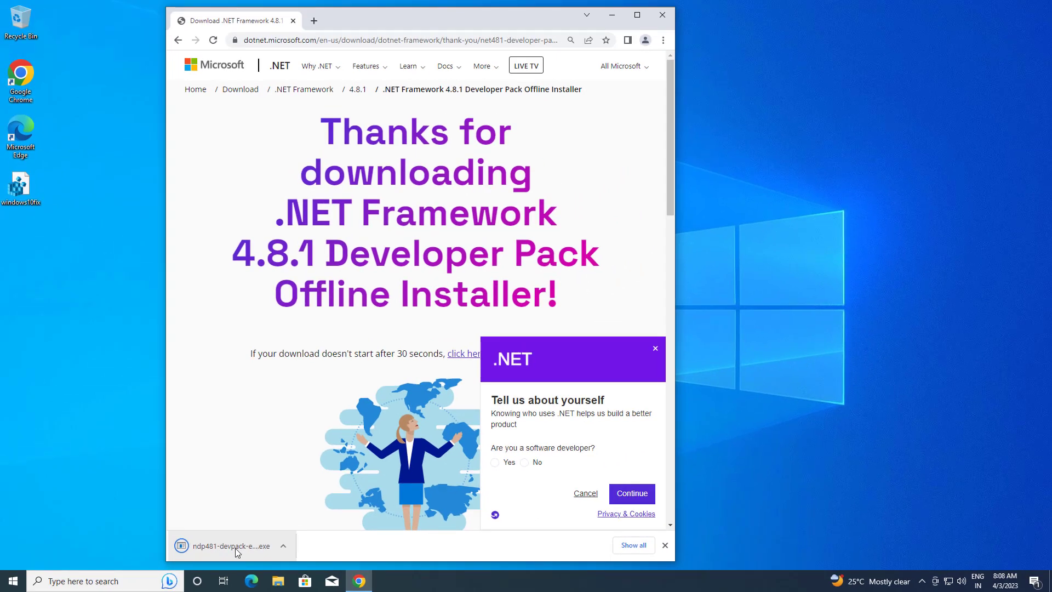
left_click(235, 548)
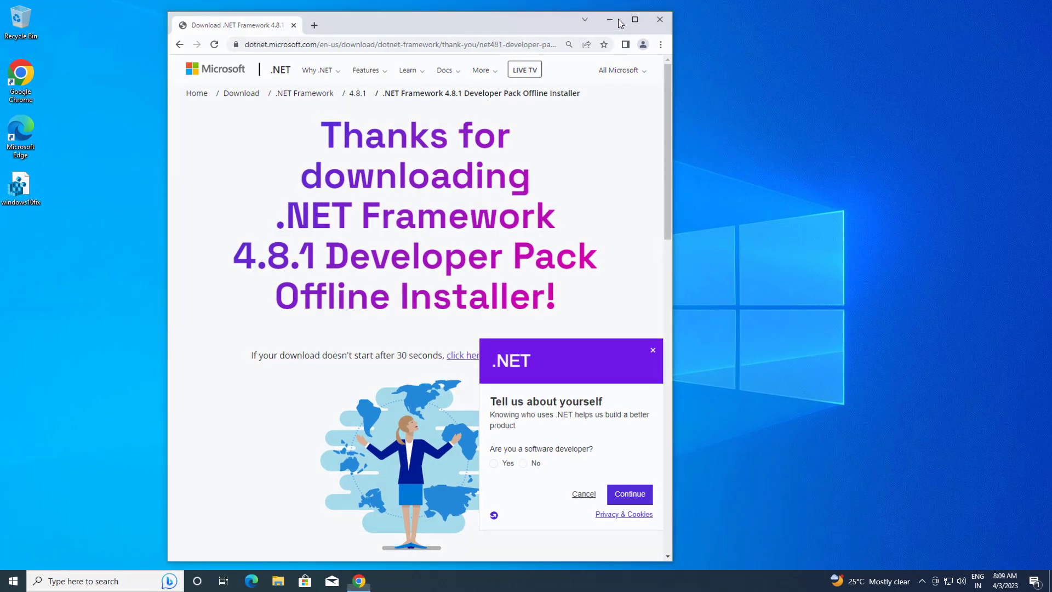
- Minimize Chrome, accept the Developer Pack license, start the install and approve the UAC prompt
left_click(618, 18)
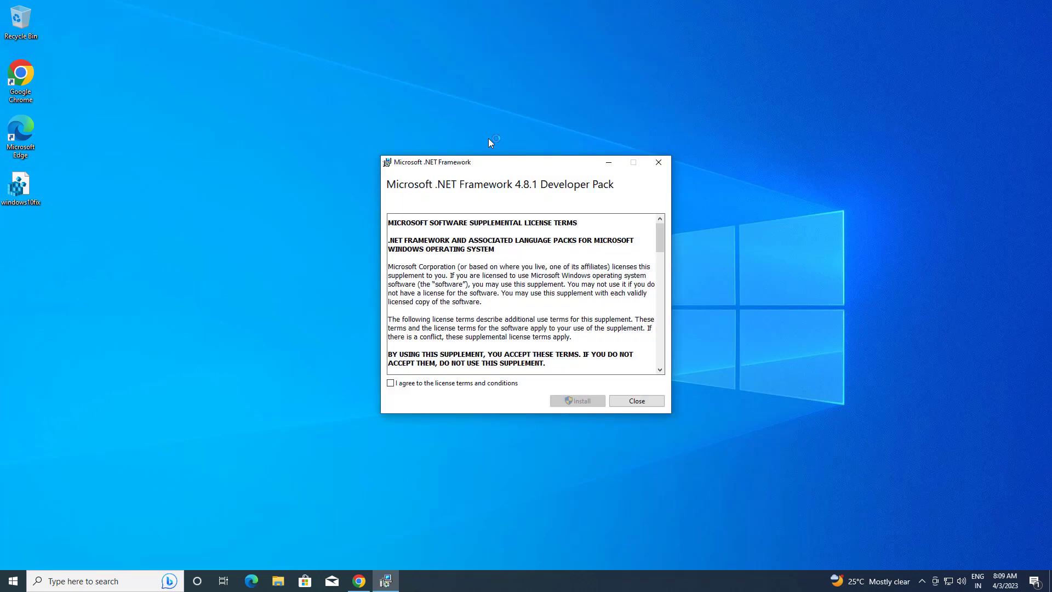
left_click(390, 383)
left_click(582, 401)
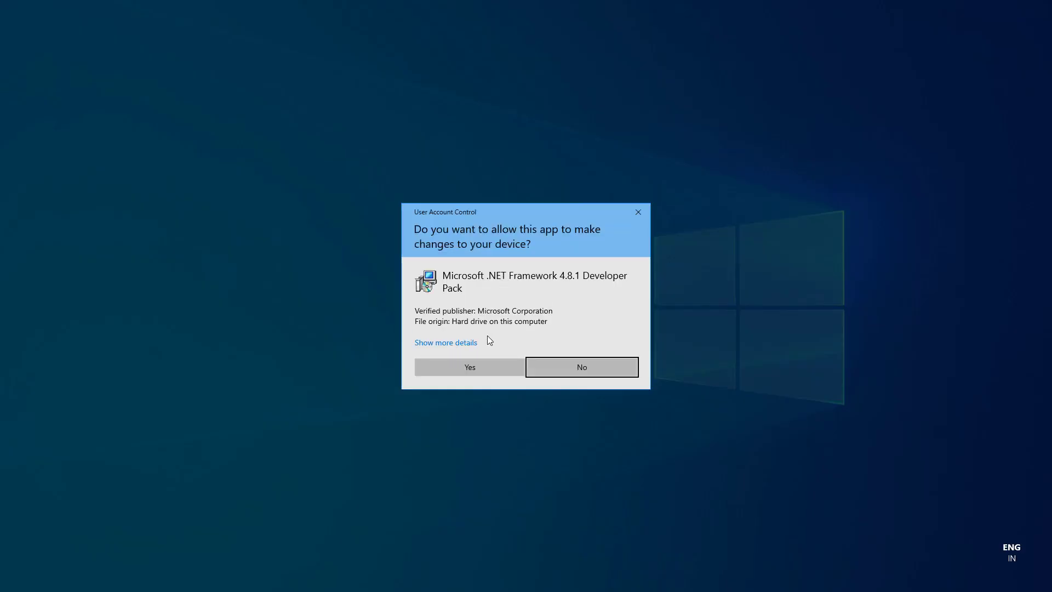
left_click(470, 369)
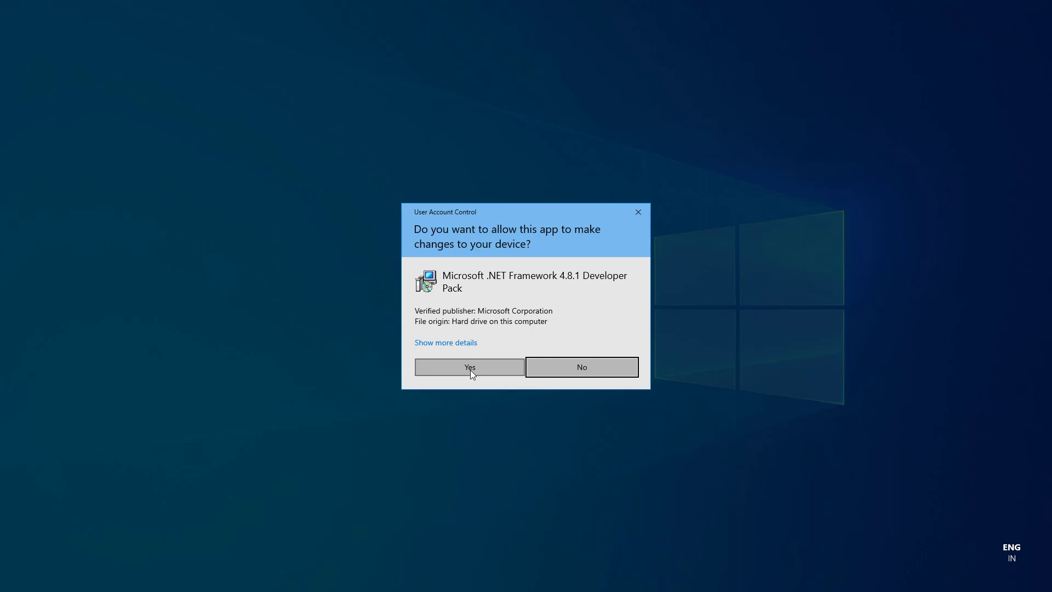